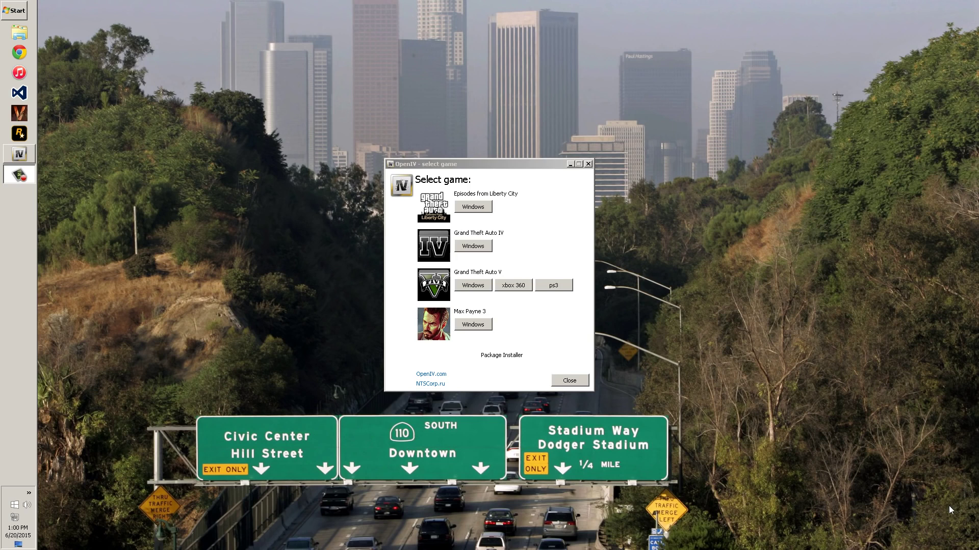
Step: Launch OpenIV for the Windows version of GTA V and open the game folder in Edit mode
{"action": "left_click", "coordinate": [472, 289]}
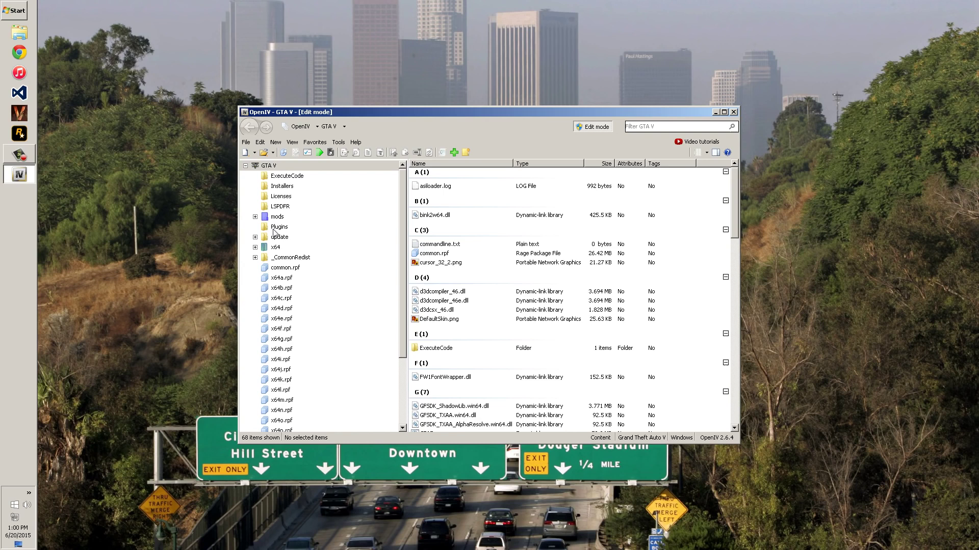
{"action": "left_click", "coordinate": [334, 146]}
{"action": "left_click", "coordinate": [350, 201]}
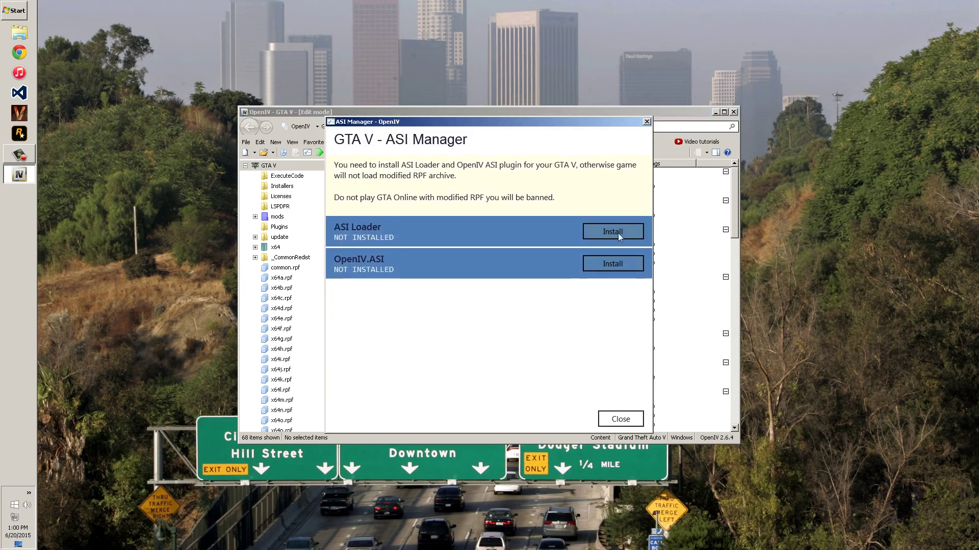
{"action": "left_click", "coordinate": [621, 419]}
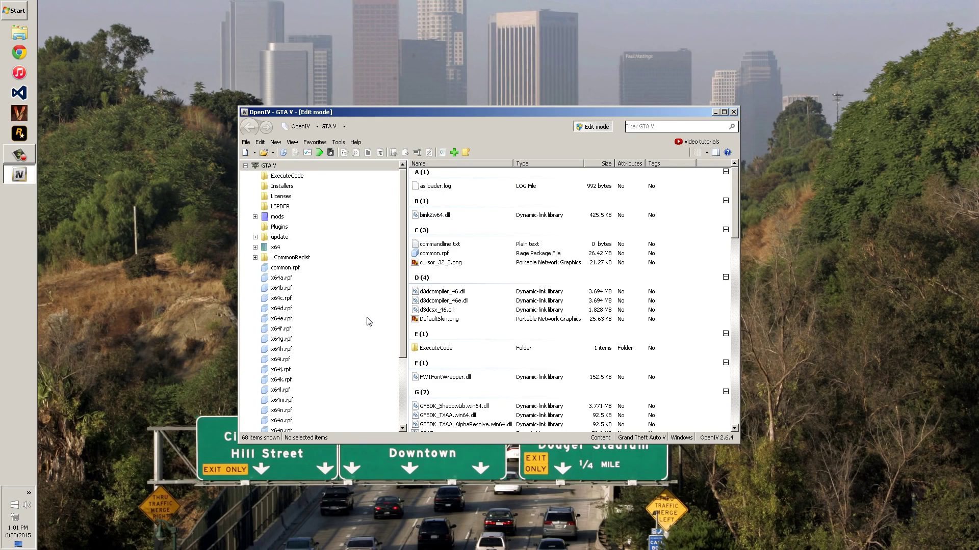
Step: Navigate to x64 > audio > sfx and scroll its 54 archives down to STREAMED_VEHICLES
{"action": "left_click", "coordinate": [255, 248]}
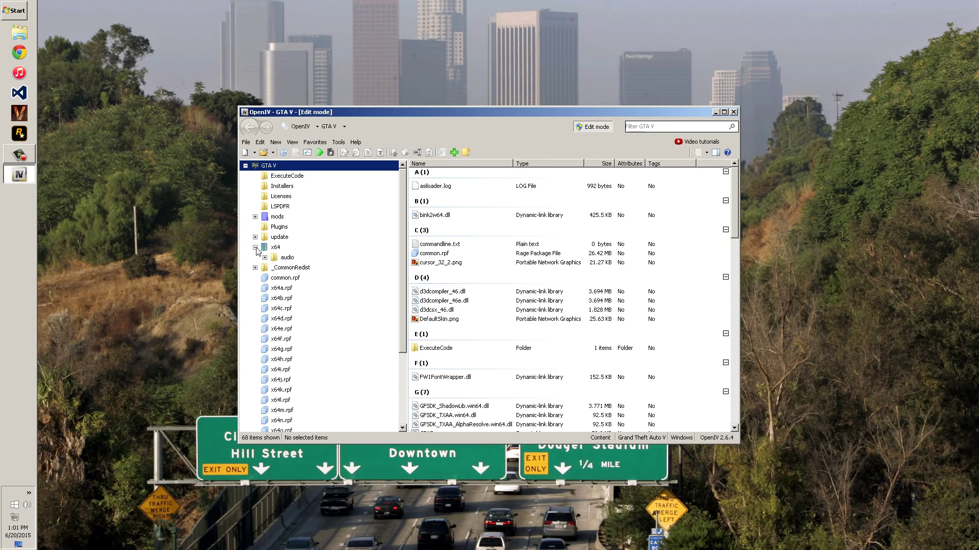
{"action": "left_click", "coordinate": [287, 257]}
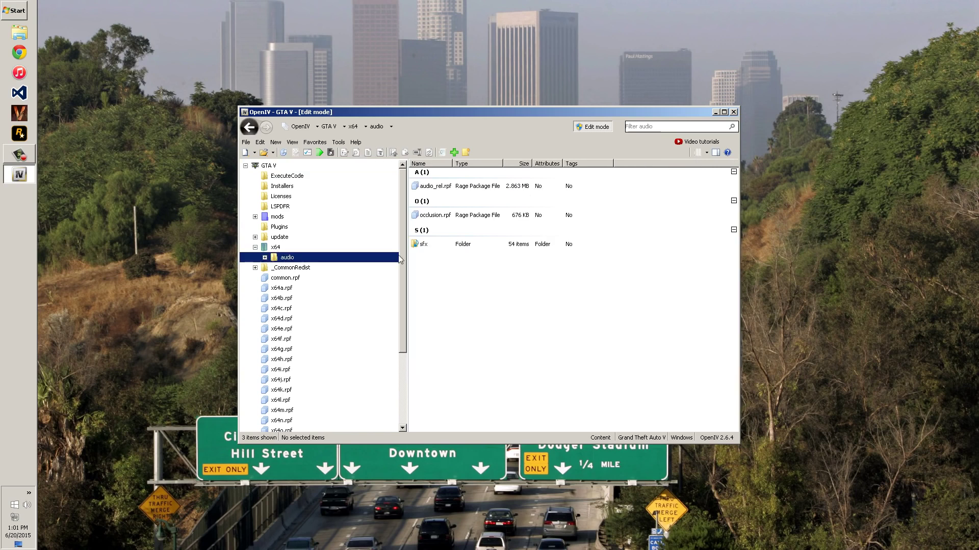
{"action": "left_click", "coordinate": [423, 245]}
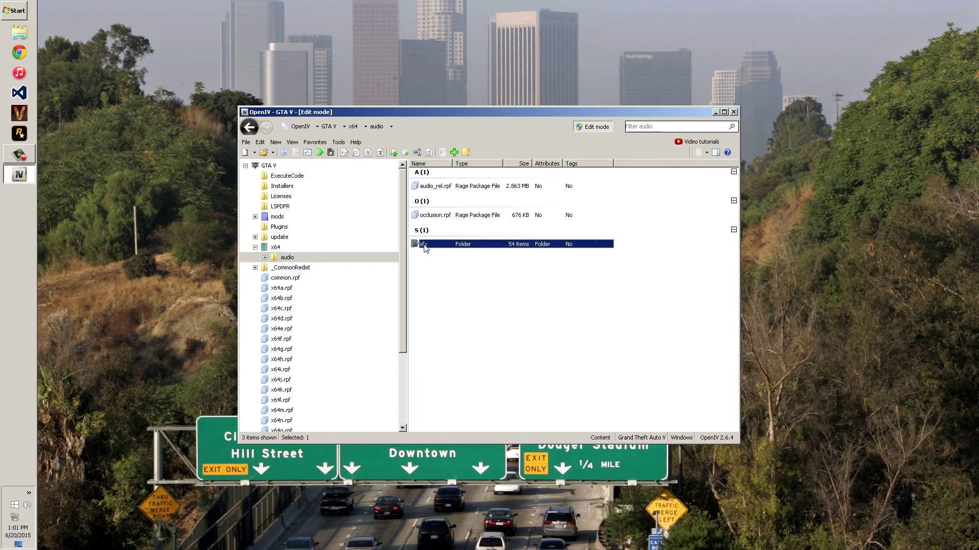
{"action": "double_click", "coordinate": [423, 246]}
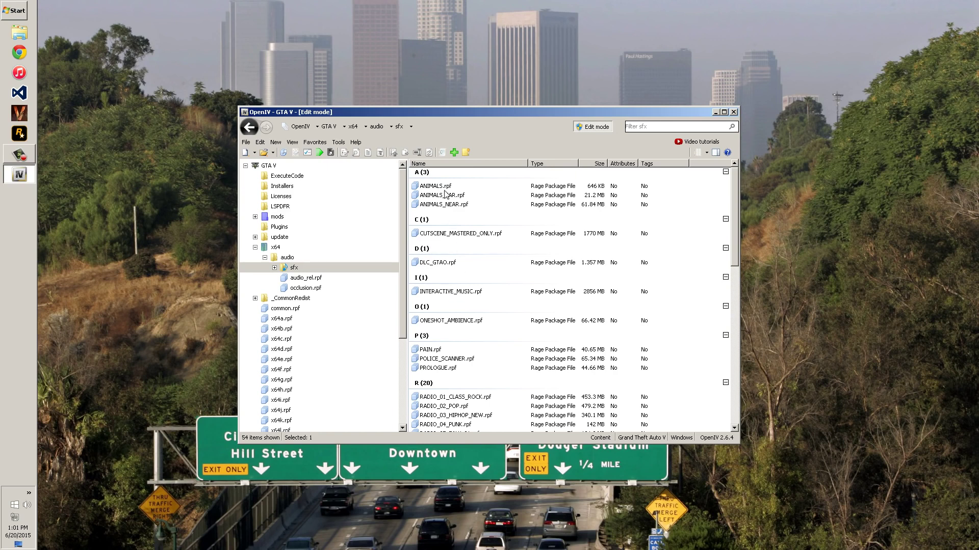
{"action": "scroll", "coordinate": [486, 371], "scroll_direction": "down", "scroll_amount": 4}
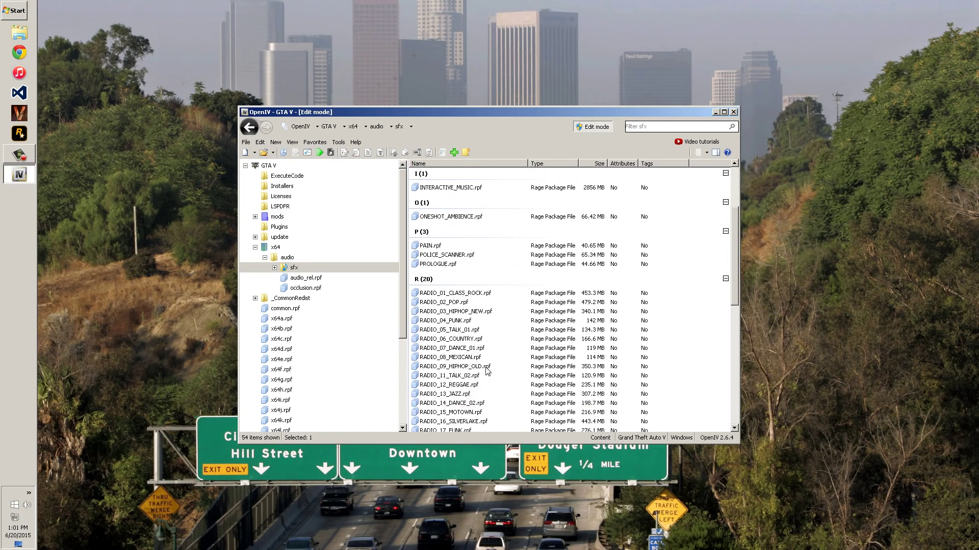
{"action": "scroll", "coordinate": [463, 351], "scroll_direction": "down", "scroll_amount": 6}
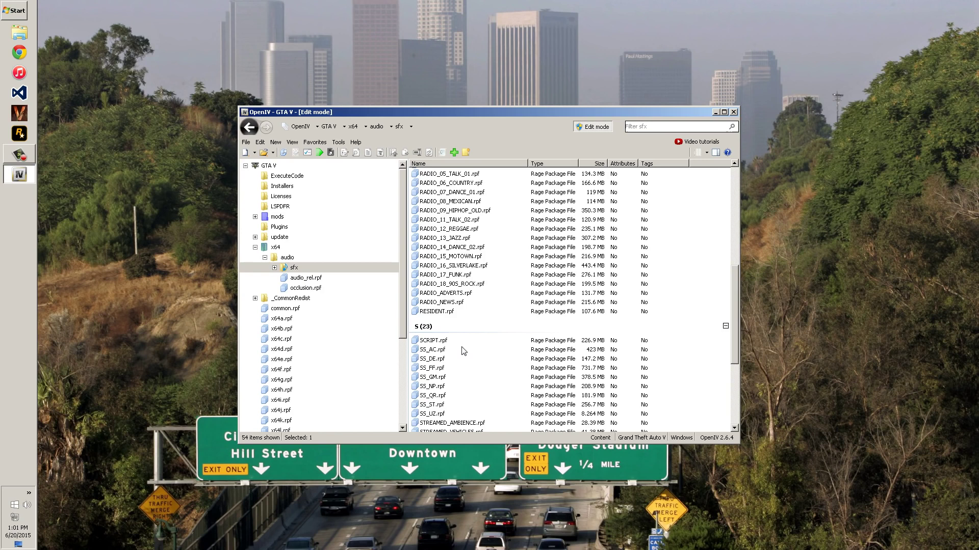
{"action": "scroll", "coordinate": [463, 352], "scroll_direction": "down", "scroll_amount": 5}
{"action": "scroll", "coordinate": [464, 352], "scroll_direction": "up", "scroll_amount": 4}
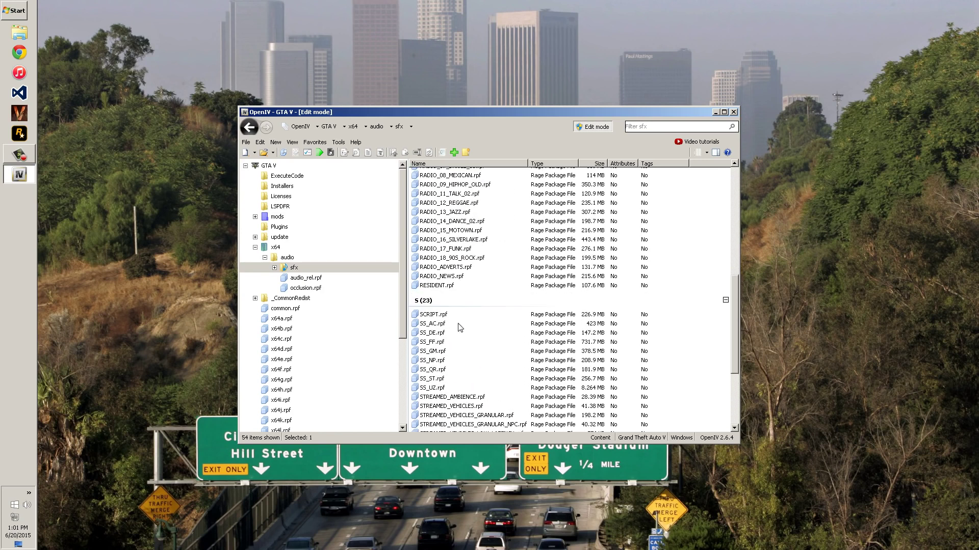
Step: Open RESIDENT.rpf and preview vehicles.awc's sounds, selecting 0x00FE8F95, then close the player
{"action": "double_click", "coordinate": [434, 285]}
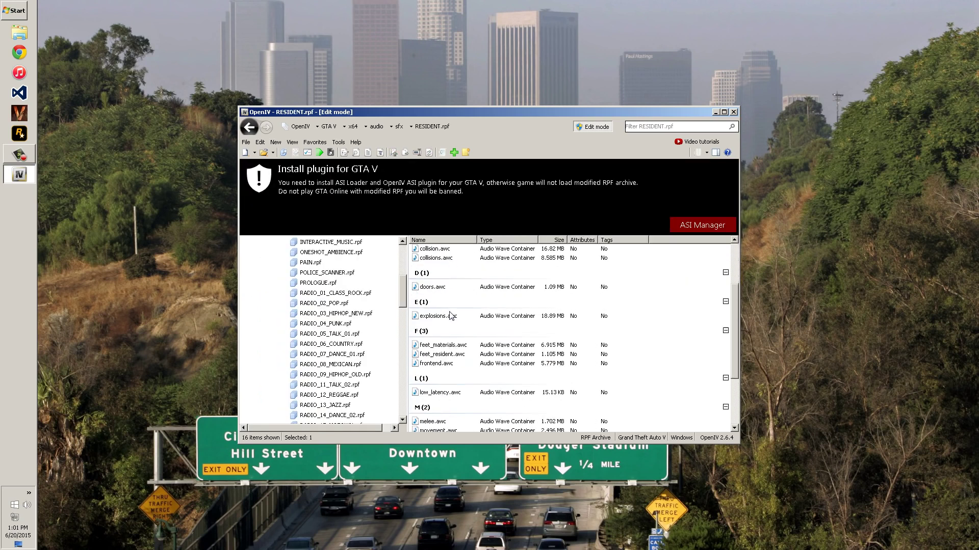
{"action": "scroll", "coordinate": [450, 316], "scroll_direction": "down", "scroll_amount": 4}
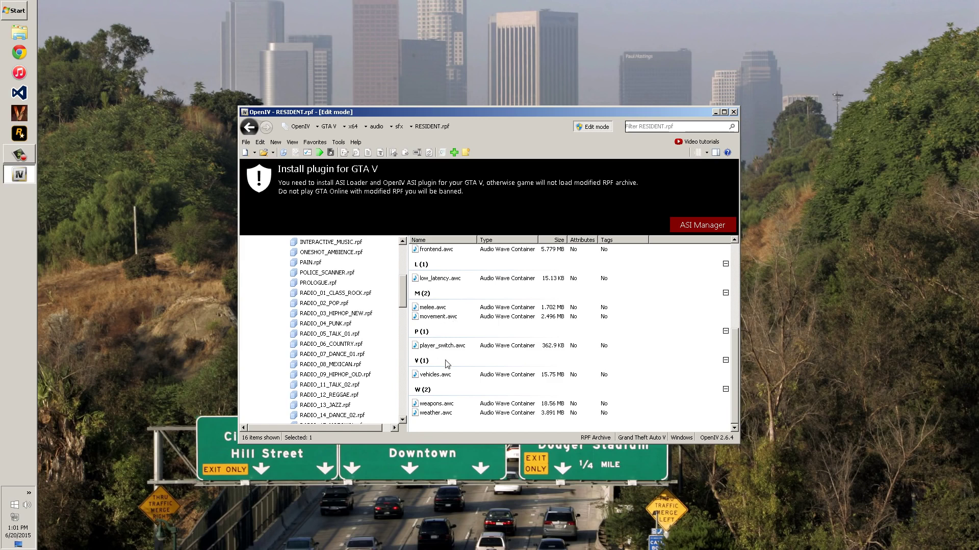
{"action": "double_click", "coordinate": [435, 375]}
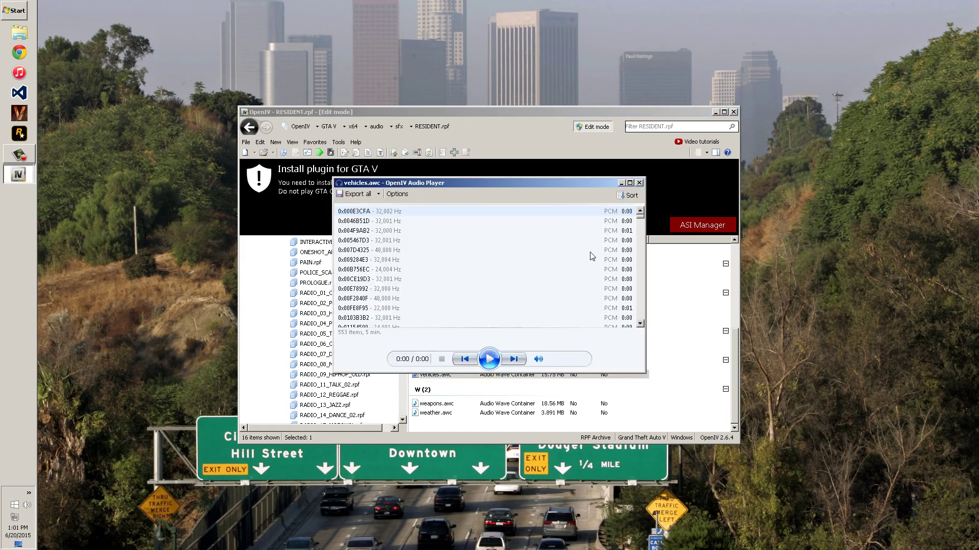
{"action": "left_click", "coordinate": [579, 307]}
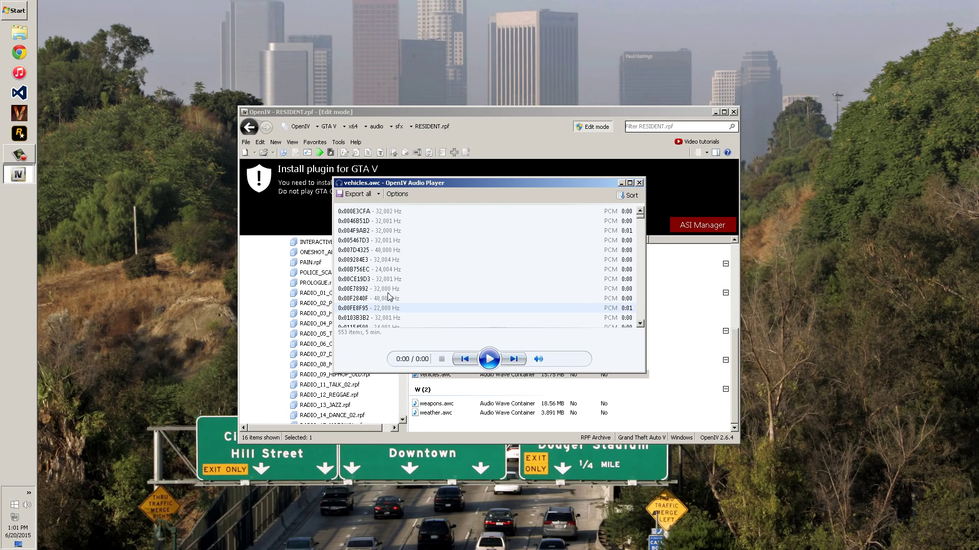
{"action": "left_click", "coordinate": [639, 182]}
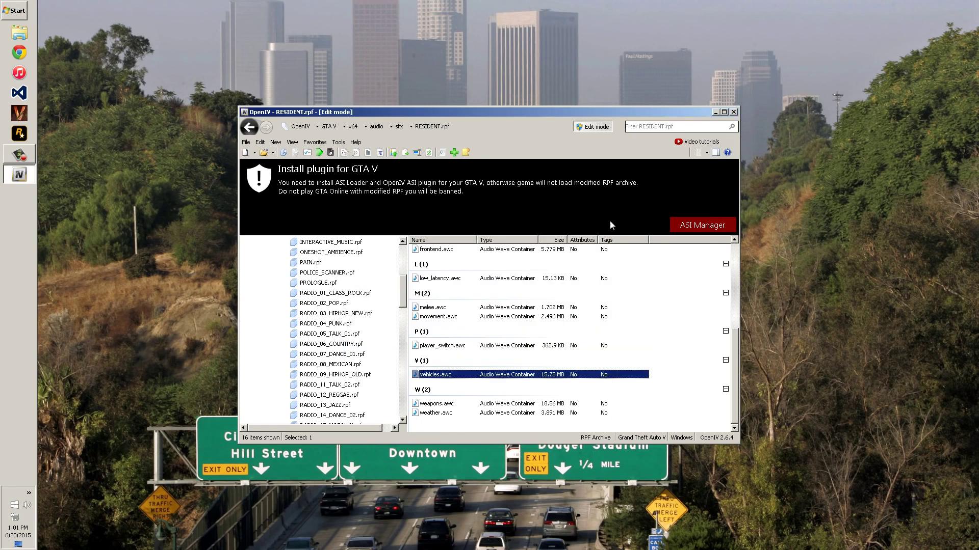
Step: Export vehicles.awc to openFormats (.oac) on the Desktop
{"action": "right_click", "coordinate": [460, 380]}
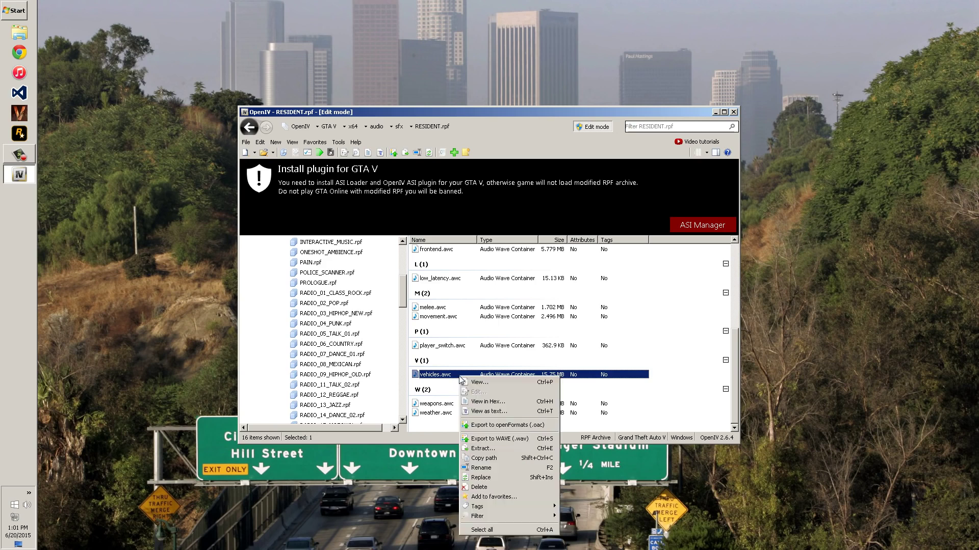
{"action": "left_click", "coordinate": [507, 426]}
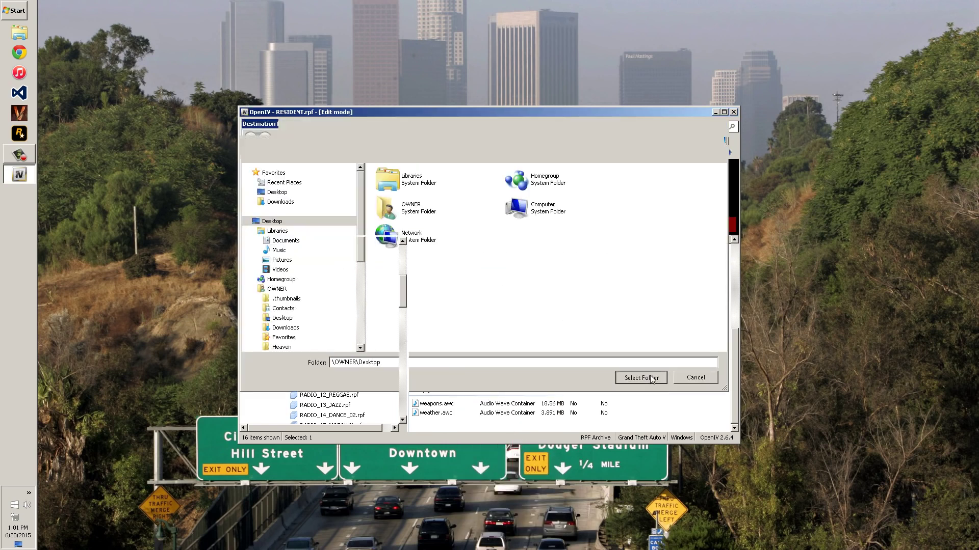
{"action": "left_click", "coordinate": [641, 378]}
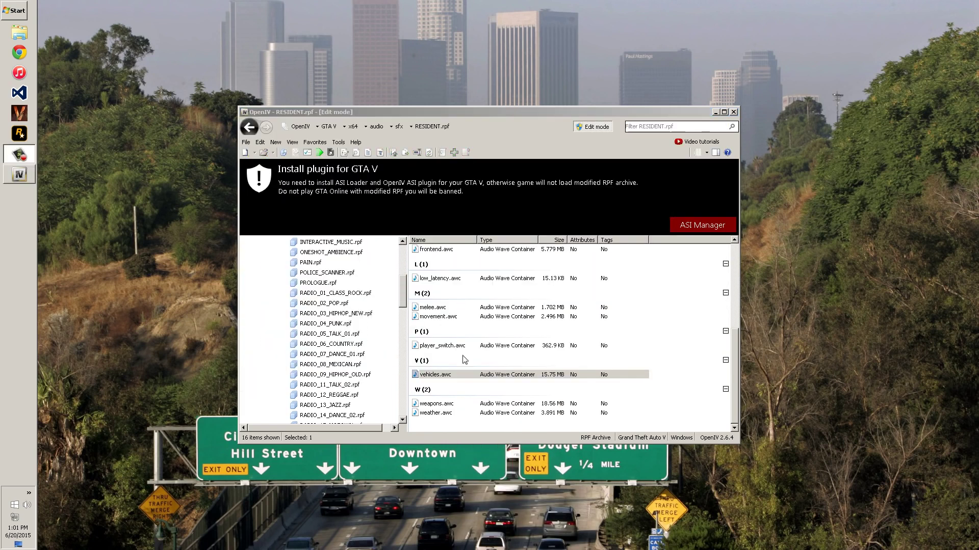
Step: Open File Explorer on the Desktop and select the exported vehicles.oac file
{"action": "left_click", "coordinate": [15, 32]}
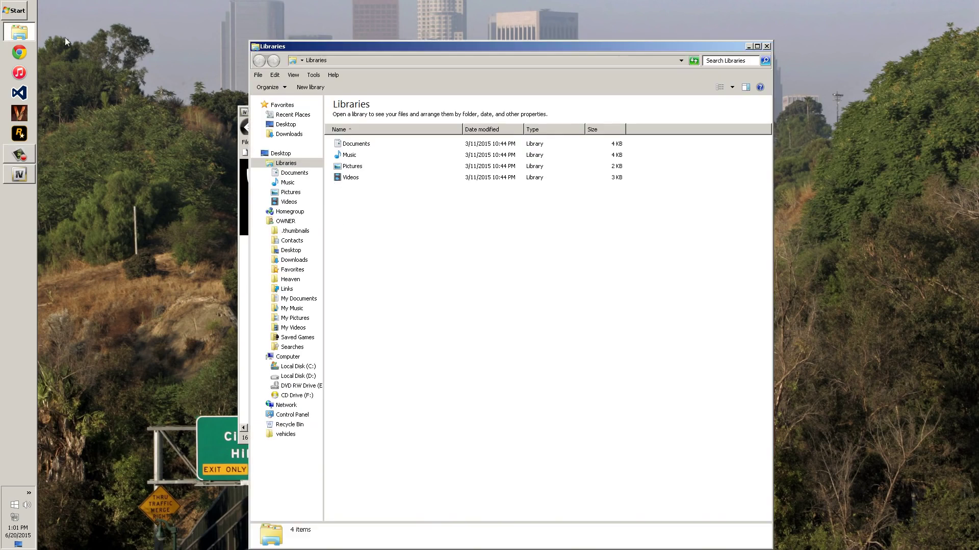
{"action": "left_click", "coordinate": [285, 125]}
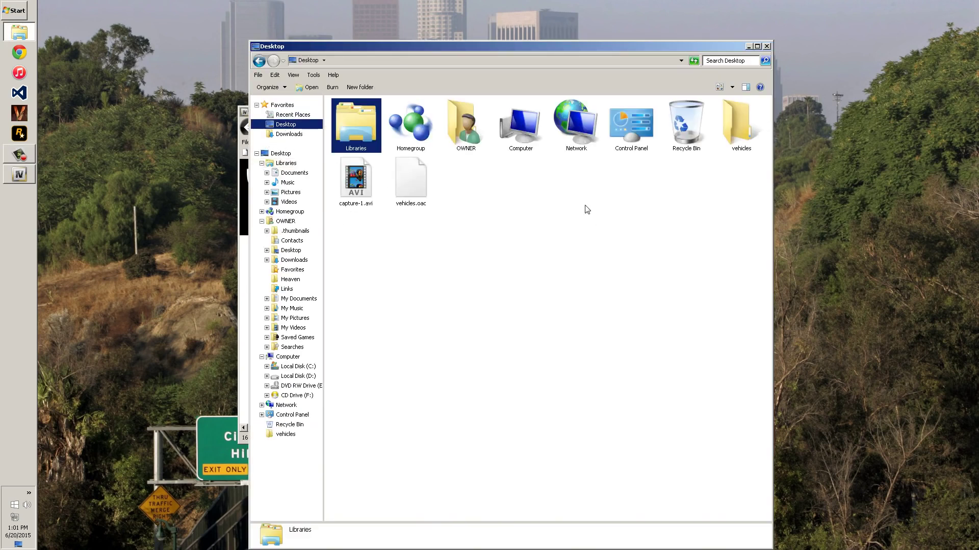
{"action": "left_click", "coordinate": [419, 193]}
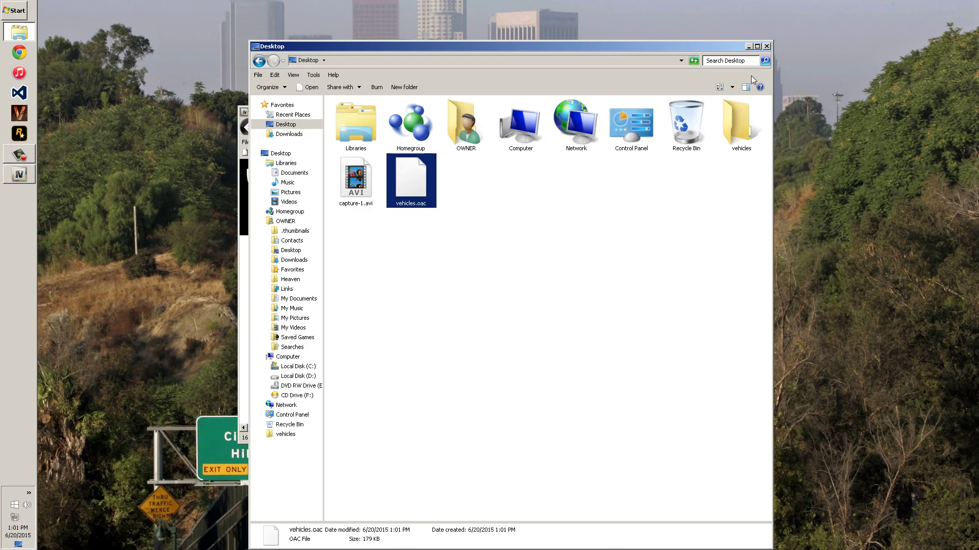
Step: Move capture-1.avi to the Recycle Bin and permanently empty the bin
{"action": "left_click_drag", "start_coordinate": [356, 179], "coordinate": [688, 130]}
{"action": "right_click", "coordinate": [692, 132]}
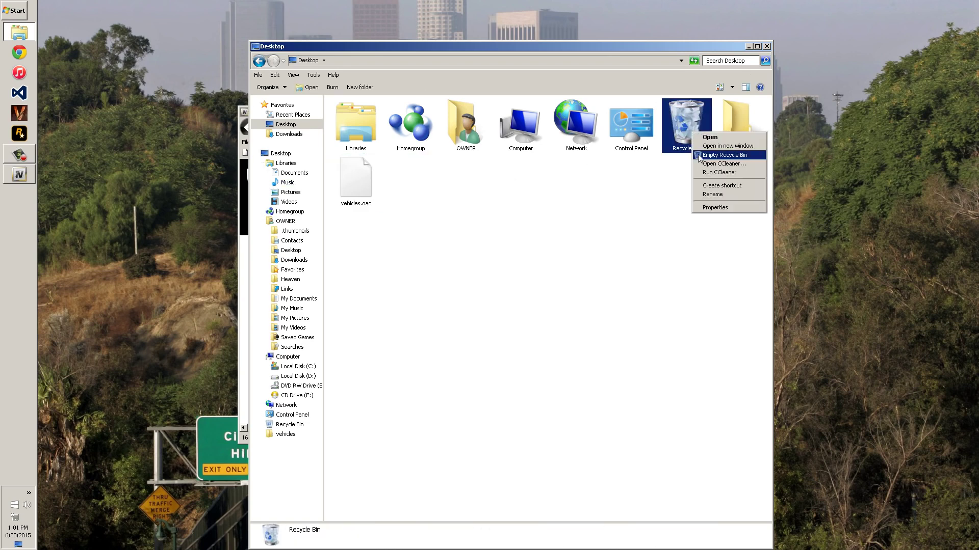
{"action": "left_click", "coordinate": [700, 156]}
{"action": "left_click", "coordinate": [545, 321]}
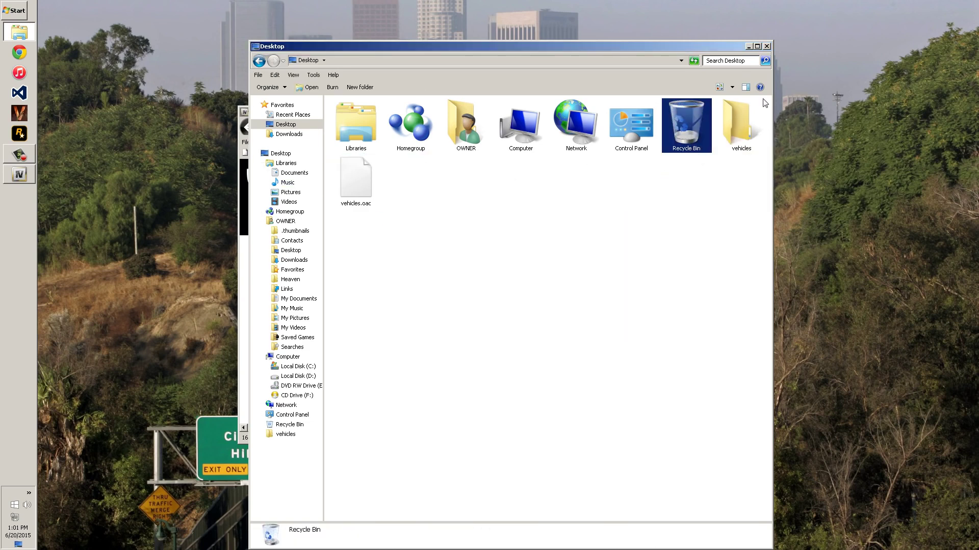
Step: Browse the exported WAV files in the vehicles folder, then bring OpenIV back to the front
{"action": "double_click", "coordinate": [745, 127]}
{"action": "key", "text": "BackSpace"}
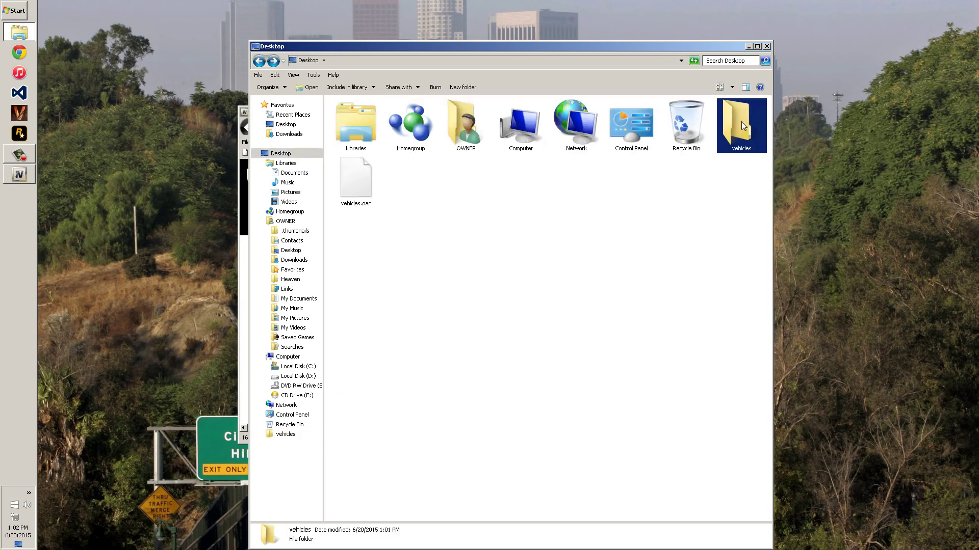
{"action": "double_click", "coordinate": [732, 129]}
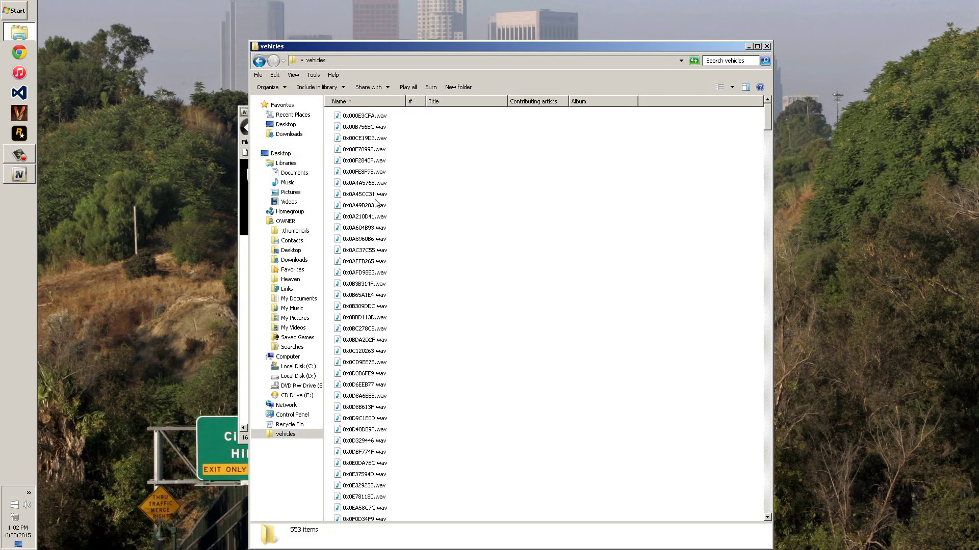
{"action": "left_click", "coordinate": [363, 261]}
{"action": "scroll", "coordinate": [363, 262], "scroll_direction": "down", "scroll_amount": 5}
{"action": "scroll", "coordinate": [387, 293], "scroll_direction": "down", "scroll_amount": 6}
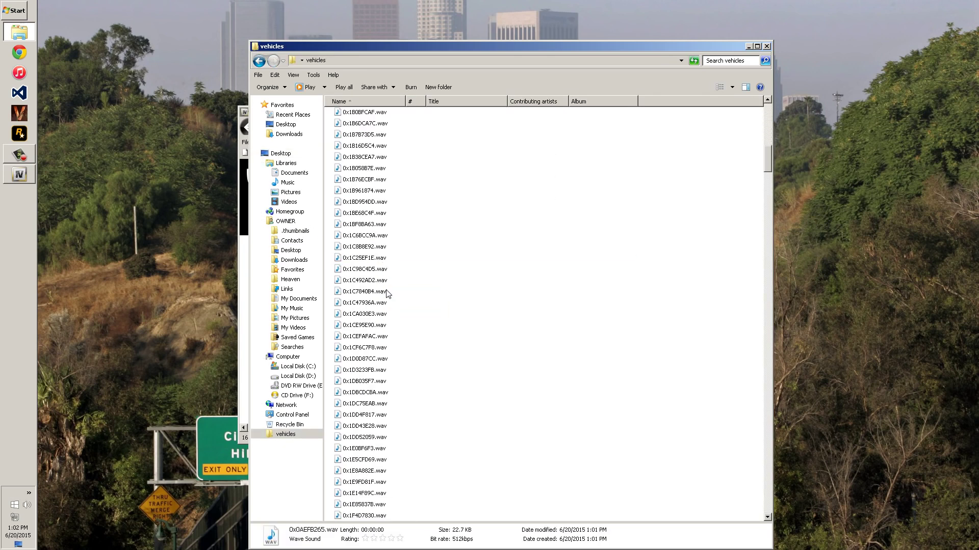
{"action": "scroll", "coordinate": [386, 293], "scroll_direction": "down", "scroll_amount": 1}
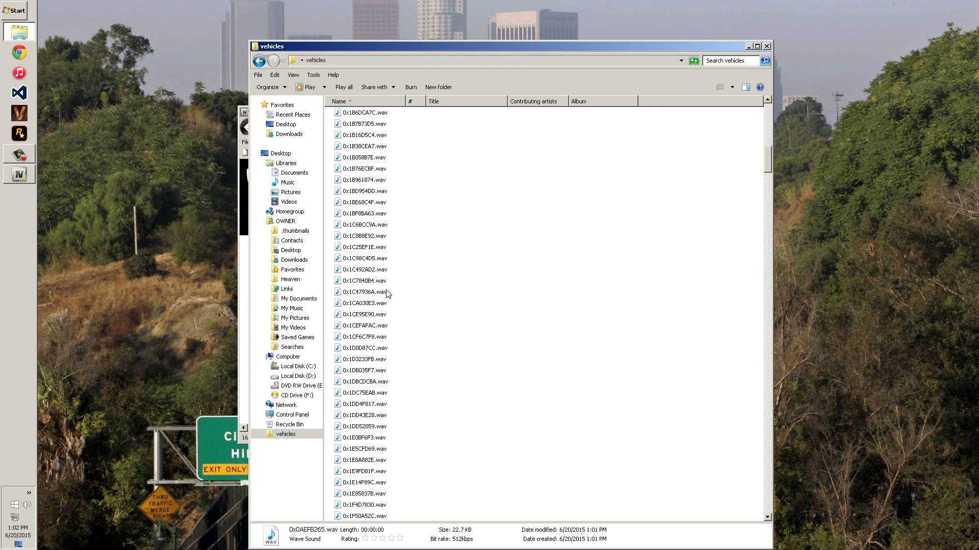
{"action": "scroll", "coordinate": [387, 294], "scroll_direction": "up", "scroll_amount": 20}
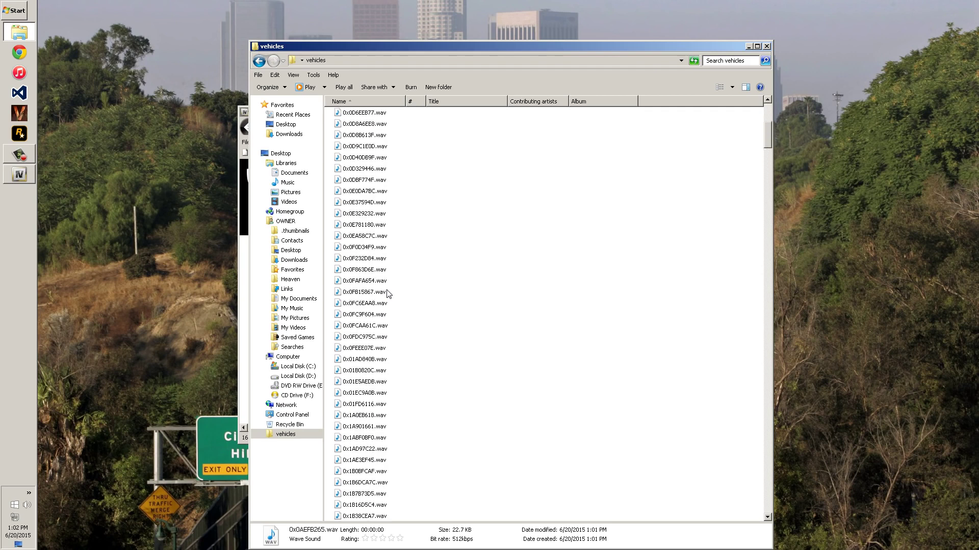
{"action": "left_click", "coordinate": [244, 142]}
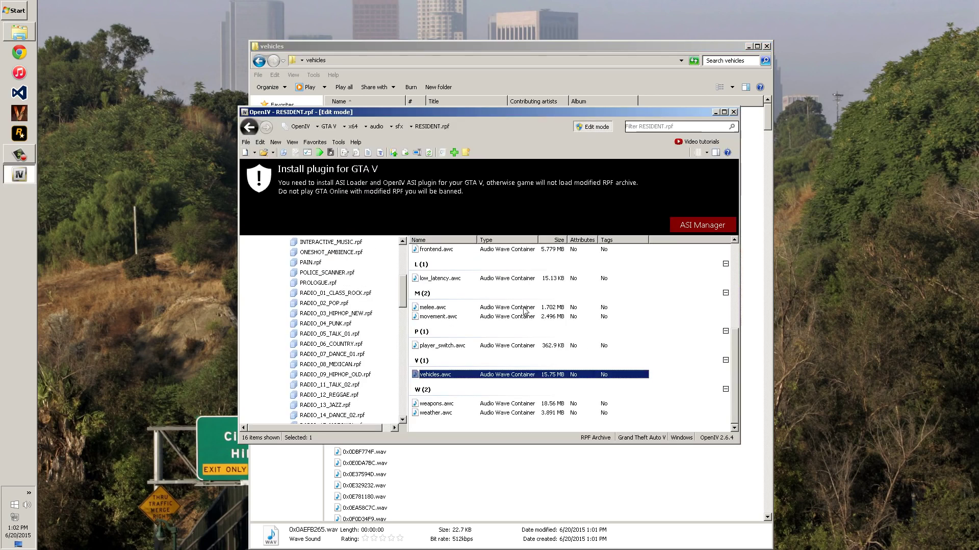
Step: Open vehicles.awc in the audio player and play sound 0x08AAC044
{"action": "double_click", "coordinate": [470, 376]}
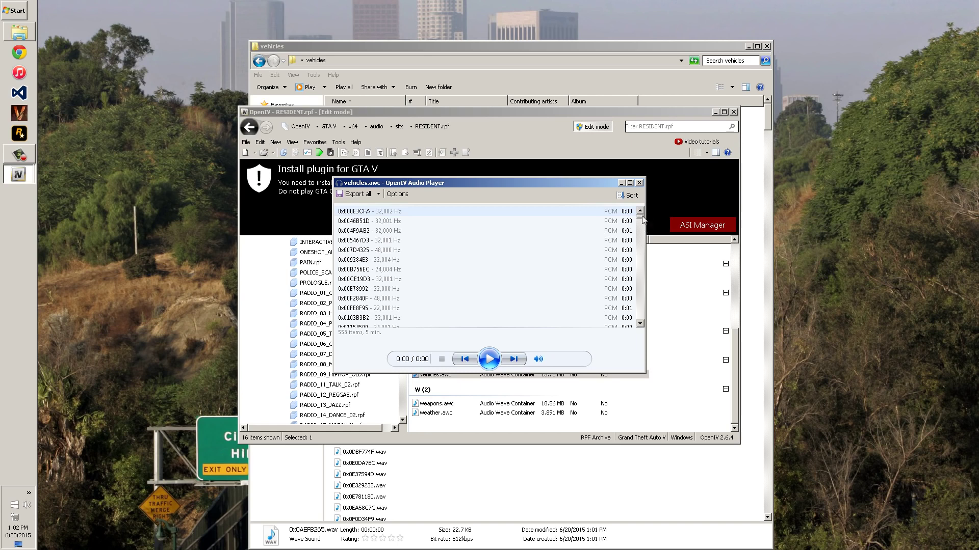
{"action": "left_click_drag", "start_coordinate": [641, 216], "coordinate": [642, 232]}
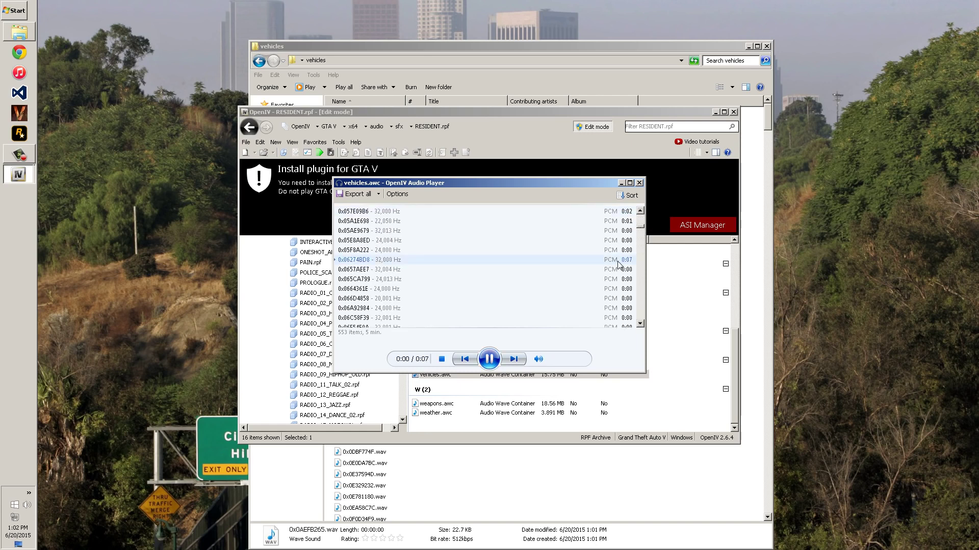
{"action": "scroll", "coordinate": [610, 310], "scroll_direction": "down", "scroll_amount": 5}
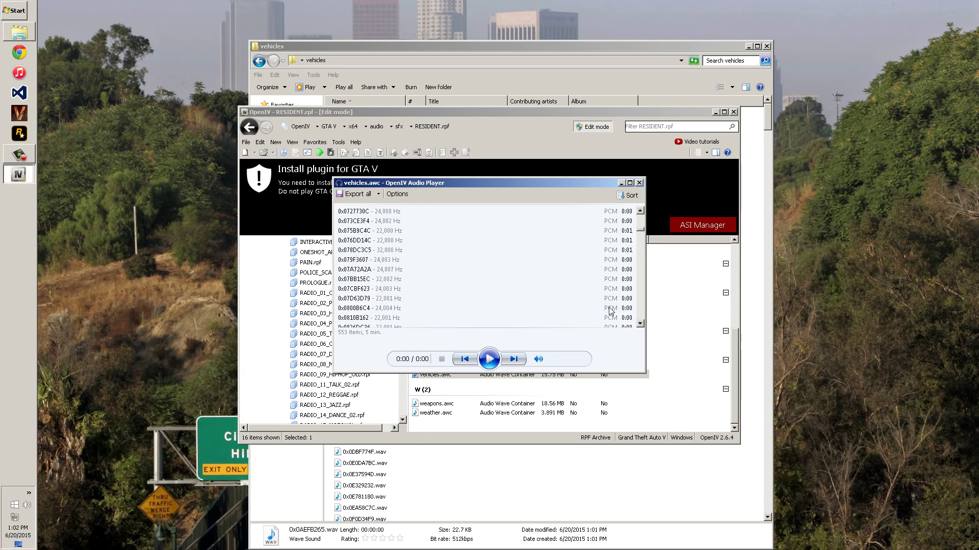
{"action": "scroll", "coordinate": [564, 312], "scroll_direction": "down", "scroll_amount": 6}
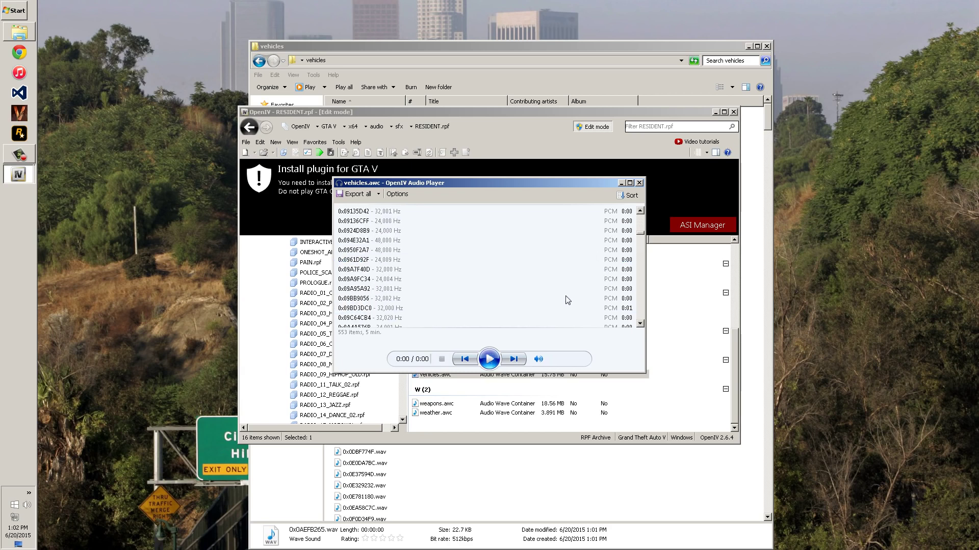
{"action": "scroll", "coordinate": [567, 300], "scroll_direction": "up", "scroll_amount": 2}
{"action": "double_click", "coordinate": [579, 229]}
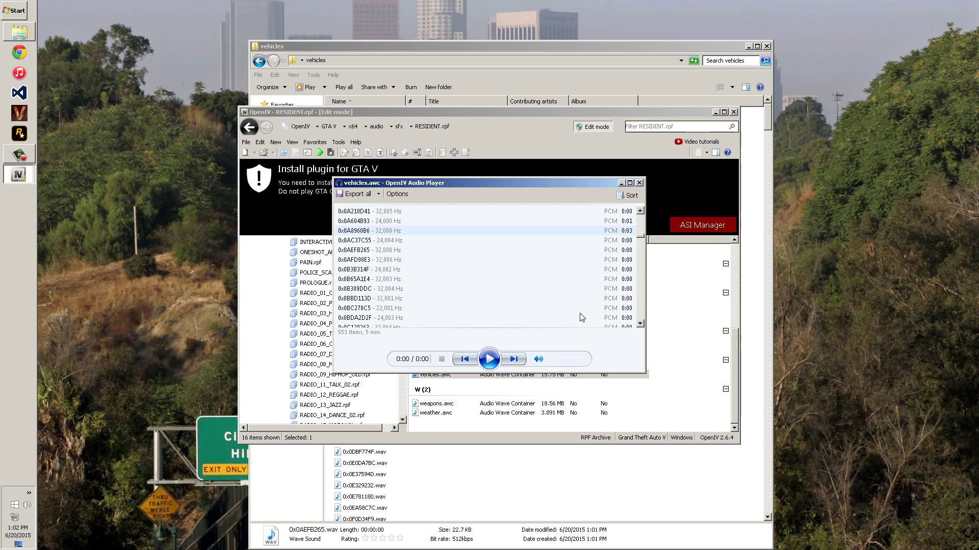
Step: Play sounds 0x0A8960B6 and 0x0E0DA7BC, toggle mute off and on, and close the player
{"action": "double_click", "coordinate": [578, 232]}
{"action": "scroll", "coordinate": [582, 317], "scroll_direction": "down", "scroll_amount": 2}
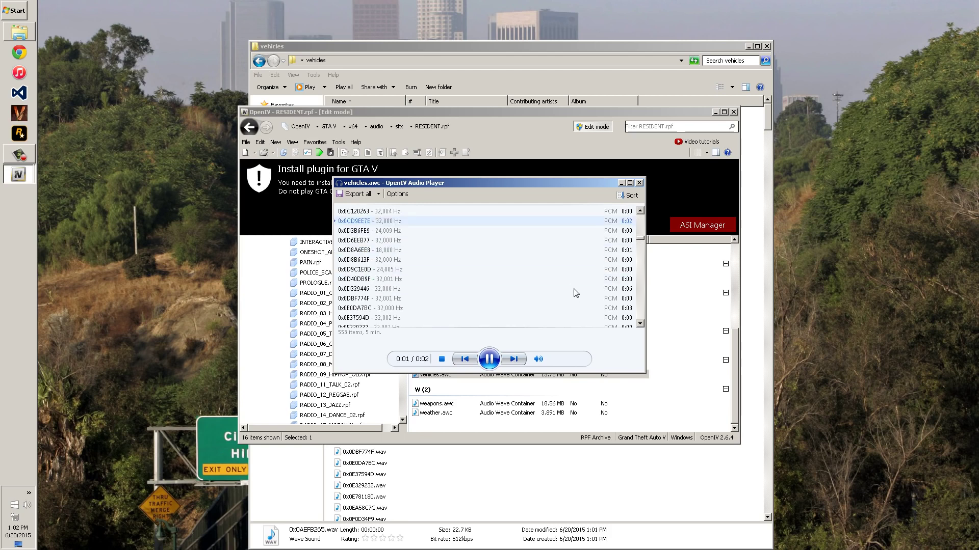
{"action": "double_click", "coordinate": [576, 308]}
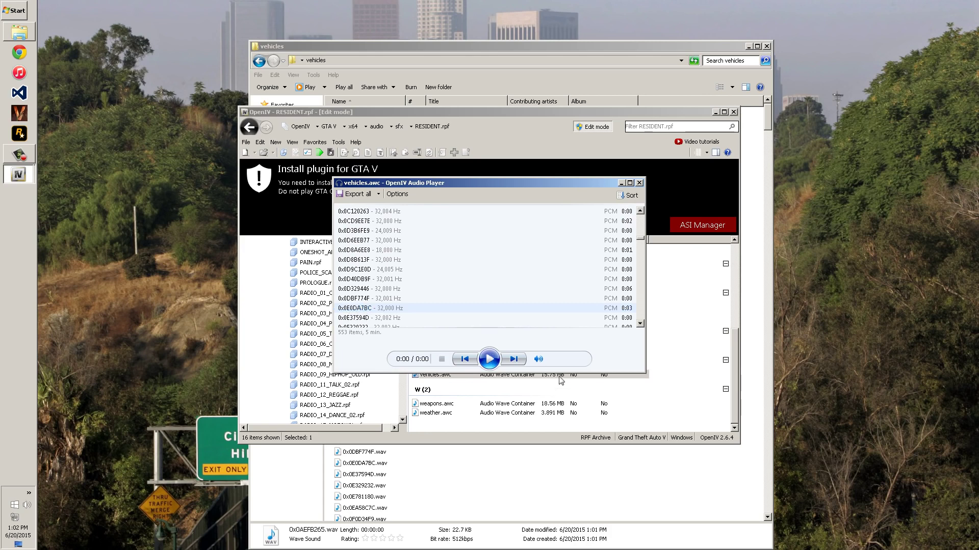
{"action": "left_click", "coordinate": [539, 359]}
{"action": "left_click", "coordinate": [539, 360]}
{"action": "left_click", "coordinate": [638, 182]}
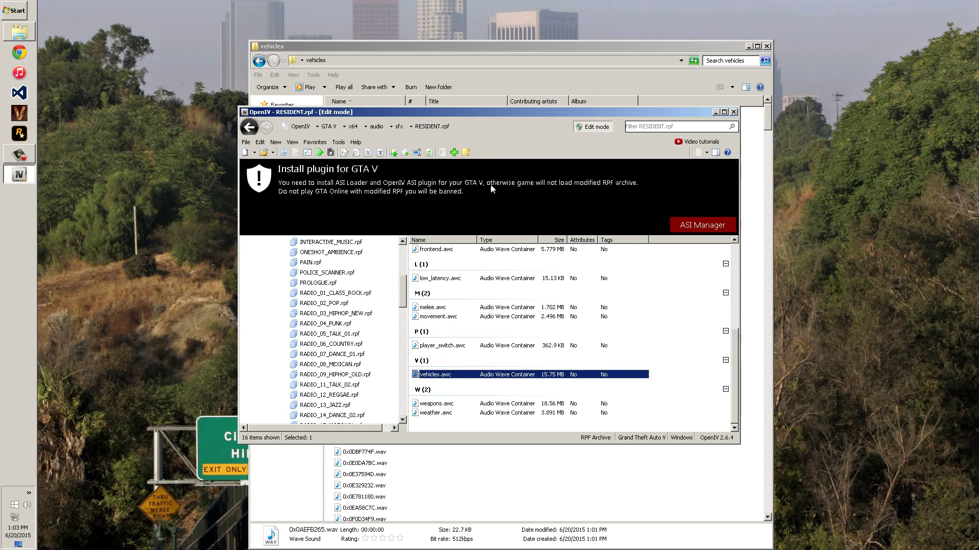
Step: Return to the sfx folder, briefly opening STREAMS.rpf before backing out
{"action": "left_click", "coordinate": [399, 126]}
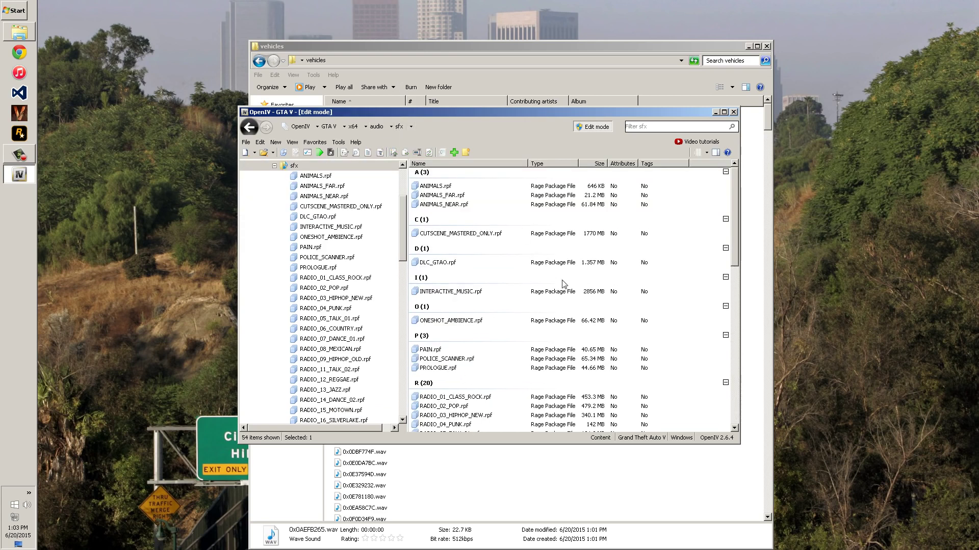
{"action": "scroll", "coordinate": [495, 345], "scroll_direction": "down", "scroll_amount": 14}
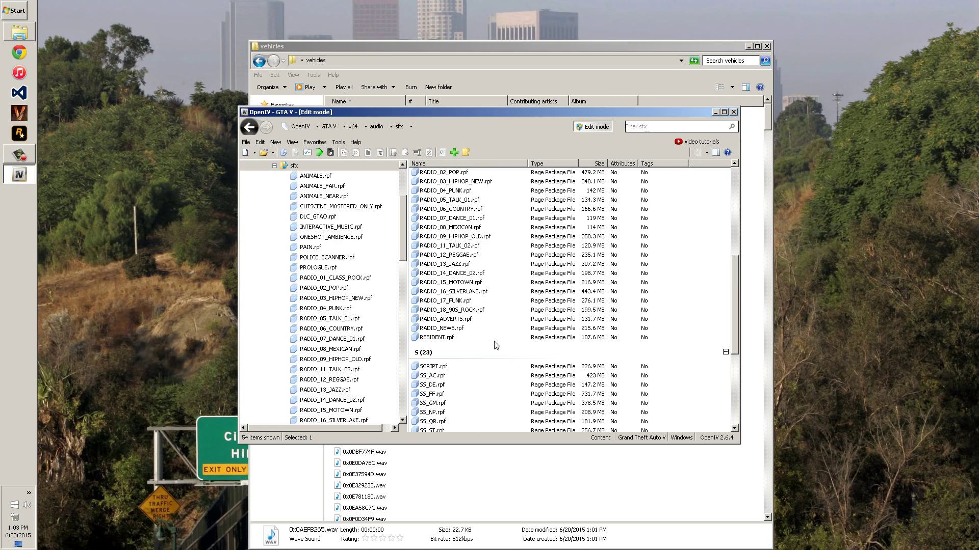
{"action": "left_click", "coordinate": [458, 330]}
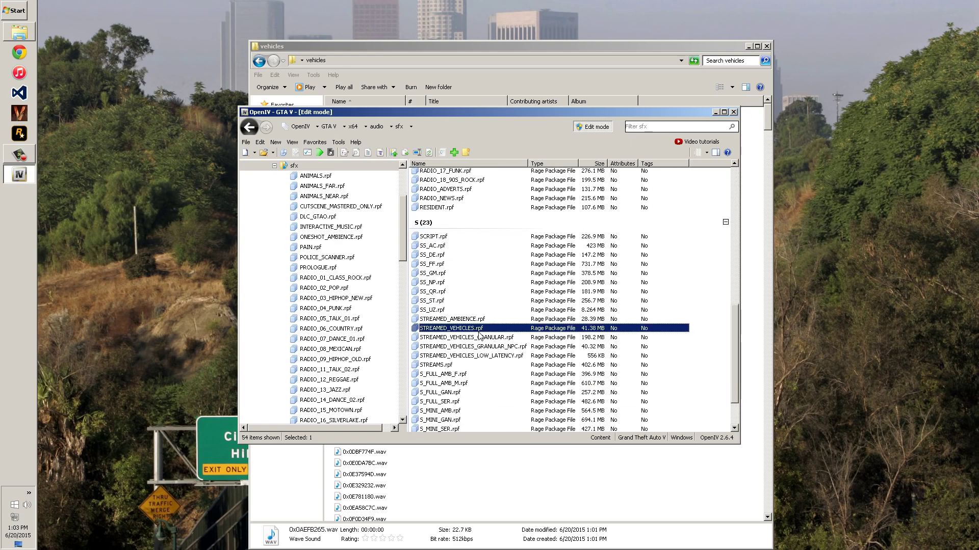
{"action": "double_click", "coordinate": [436, 365]}
{"action": "scroll", "coordinate": [495, 316], "scroll_direction": "down", "scroll_amount": 6}
{"action": "scroll", "coordinate": [446, 305], "scroll_direction": "down", "scroll_amount": 10}
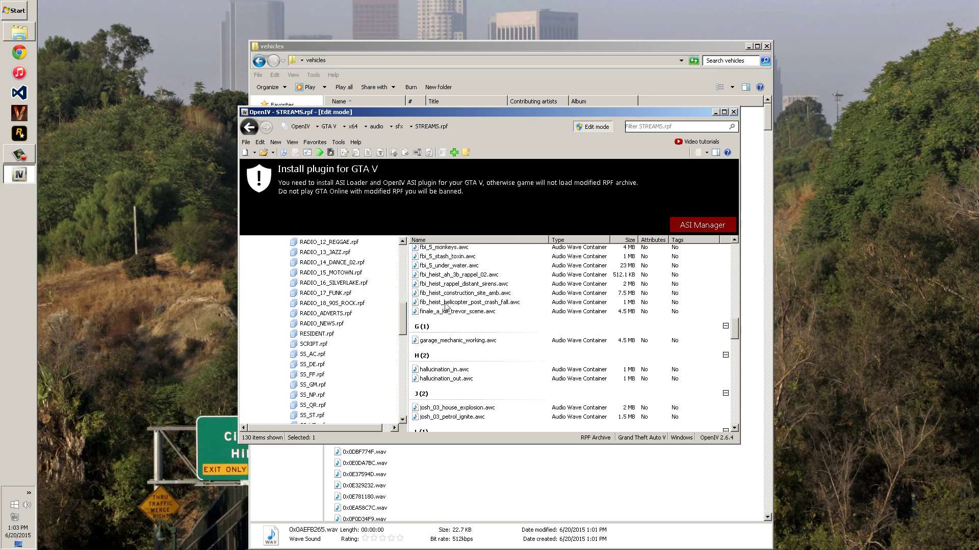
{"action": "key", "text": "BackSpace"}
Step: Open STREAMED_VEHICLES.rpf, play v_style_3.awc's sounds, and close its player
{"action": "scroll", "coordinate": [460, 353], "scroll_direction": "down", "scroll_amount": 8}
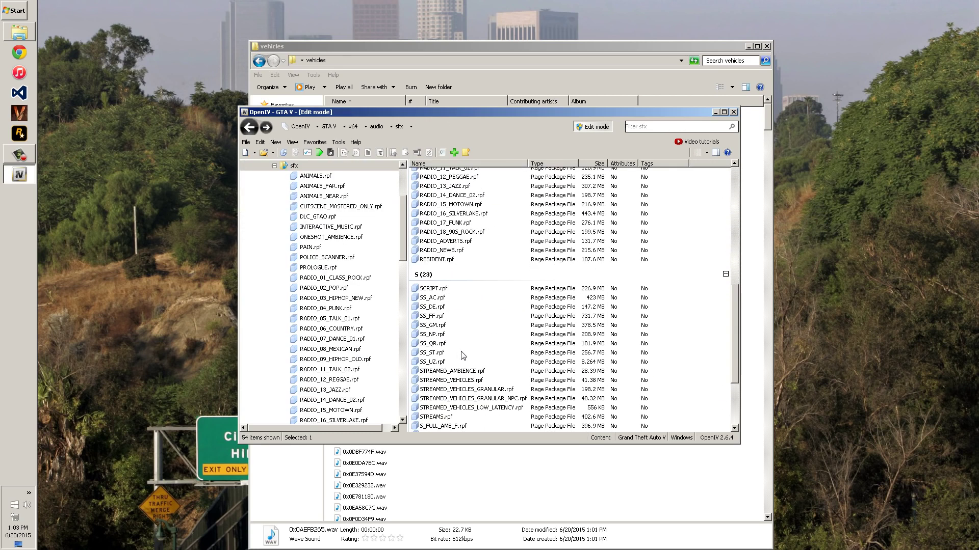
{"action": "double_click", "coordinate": [457, 379]}
{"action": "left_click", "coordinate": [450, 273]}
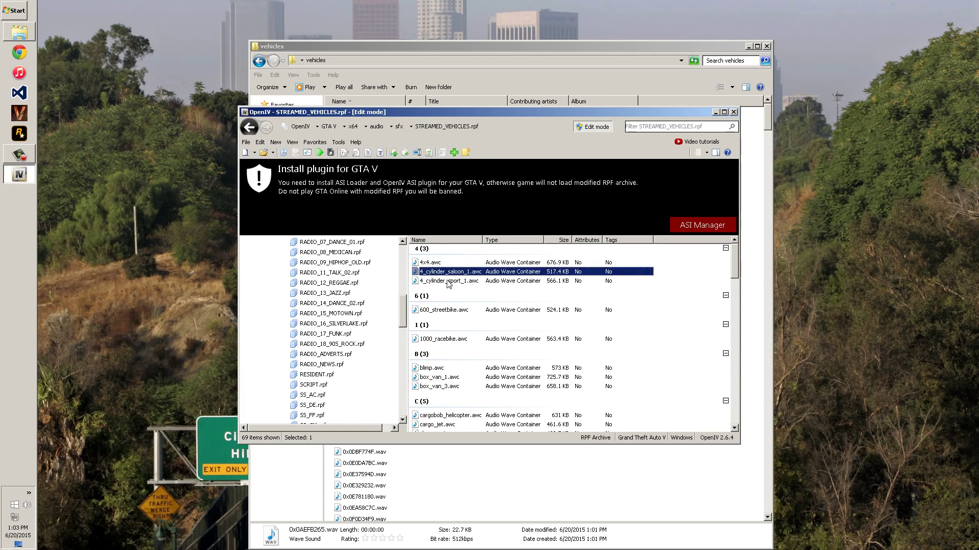
{"action": "scroll", "coordinate": [446, 276], "scroll_direction": "down", "scroll_amount": 20}
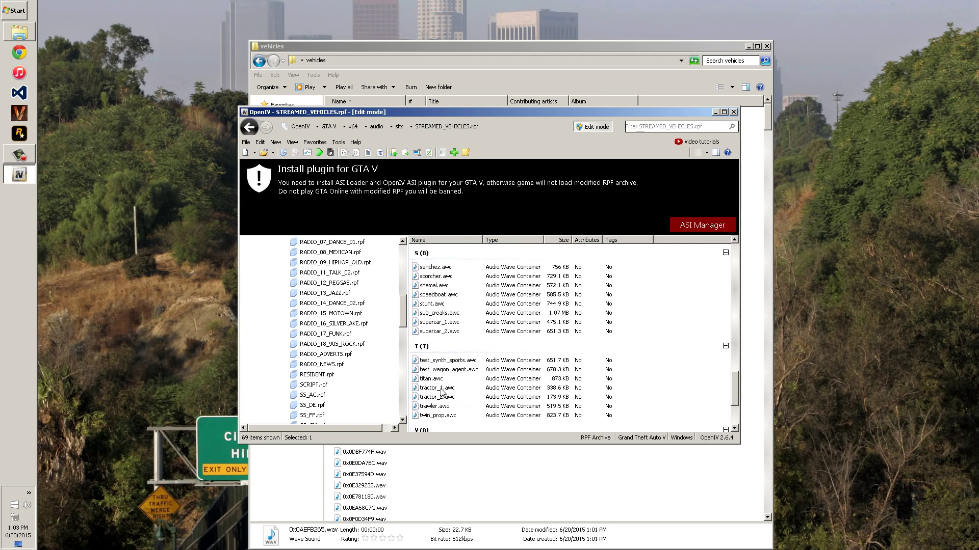
{"action": "left_click", "coordinate": [439, 395]}
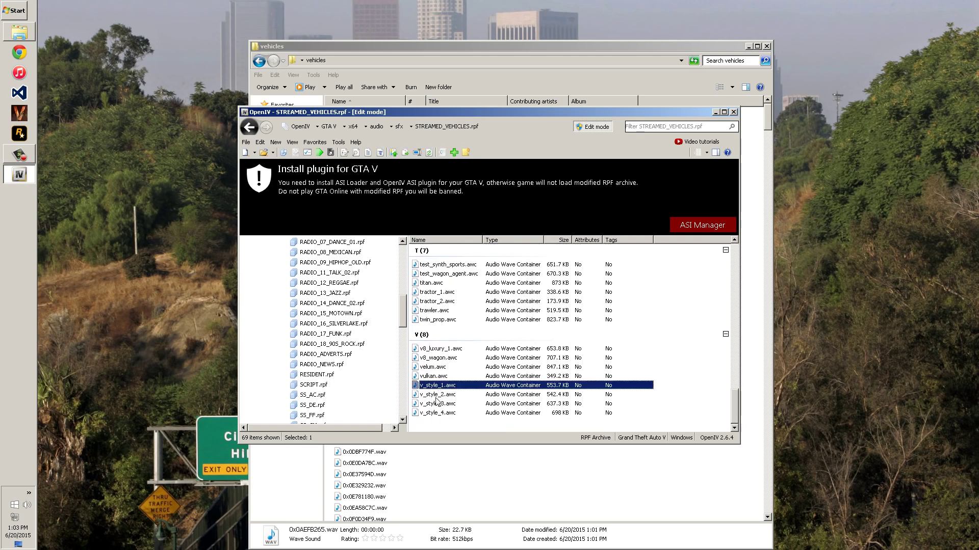
{"action": "double_click", "coordinate": [437, 404]}
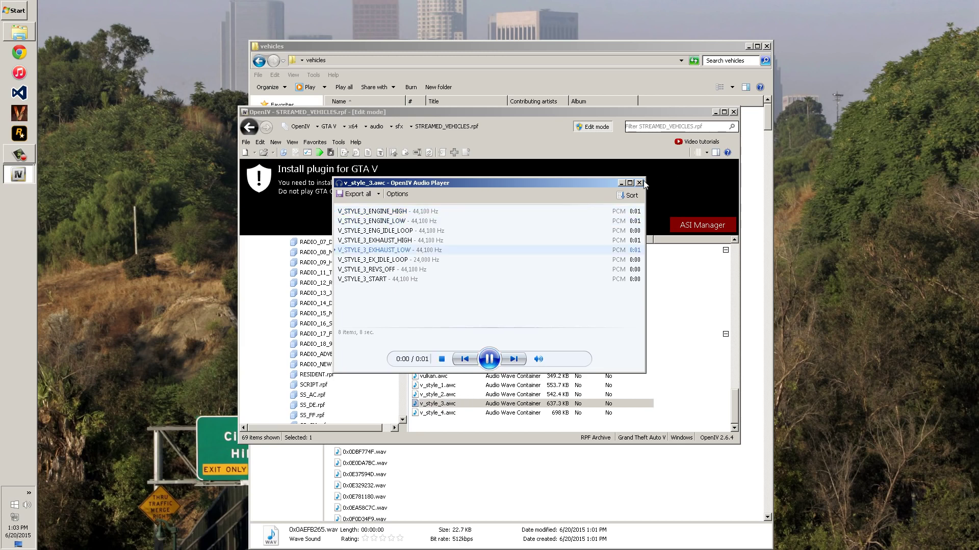
{"action": "left_click", "coordinate": [639, 183]}
Step: Start adding vehicles.oac to the archive, cancel it, and exit OpenIV
{"action": "right_click", "coordinate": [469, 402]}
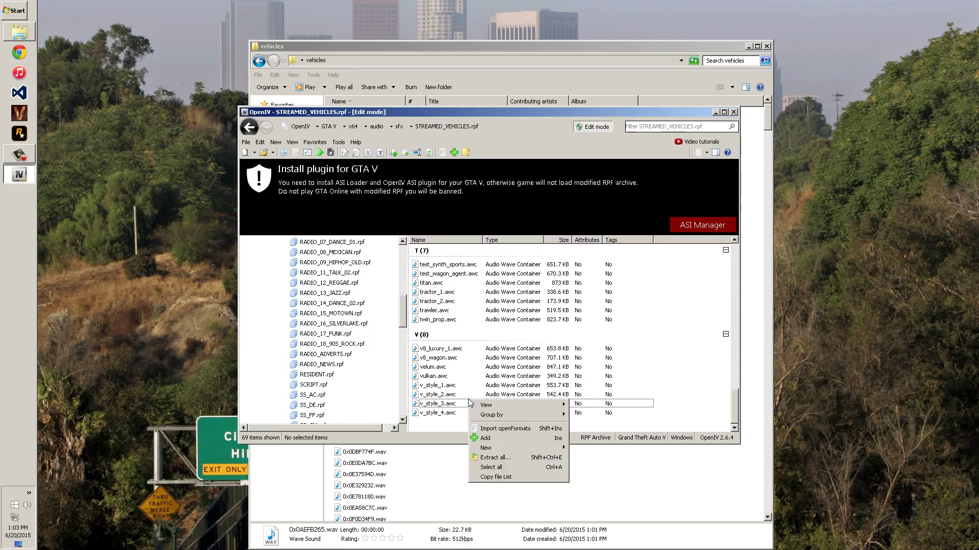
{"action": "left_click", "coordinate": [490, 438]}
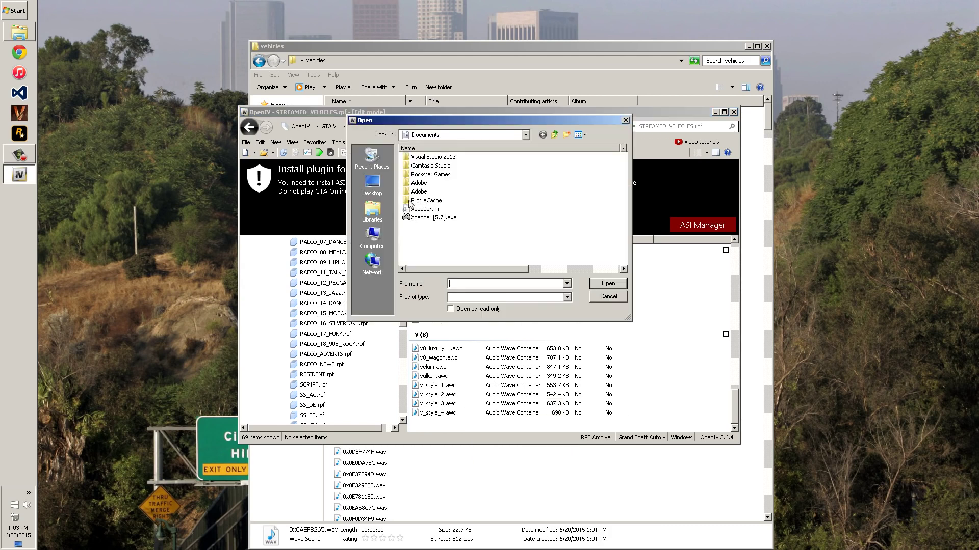
{"action": "left_click", "coordinate": [441, 186]}
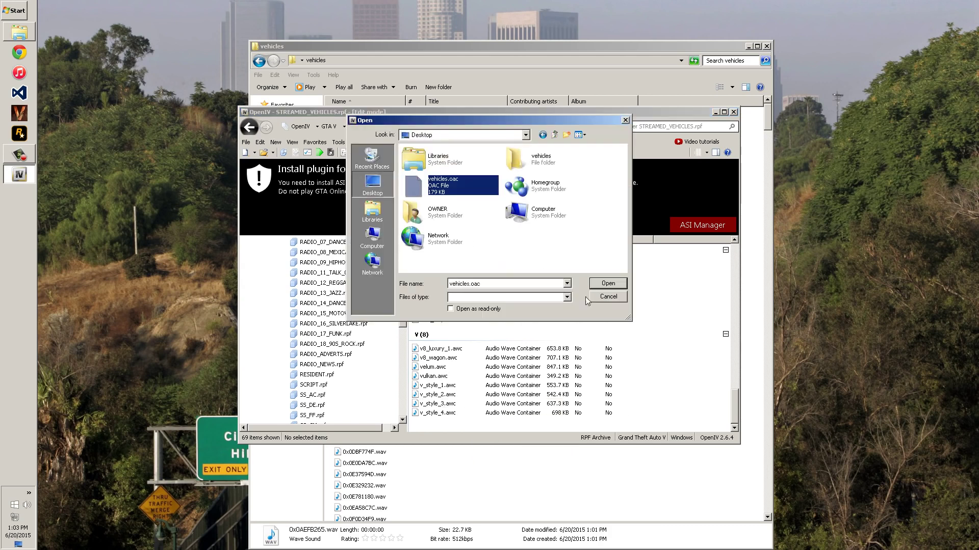
{"action": "left_click", "coordinate": [610, 298]}
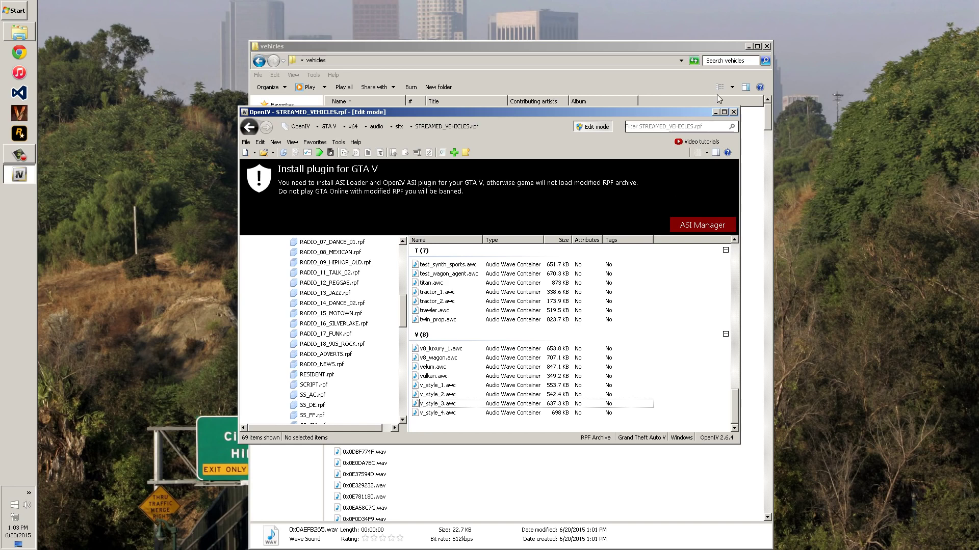
{"action": "left_click", "coordinate": [733, 113]}
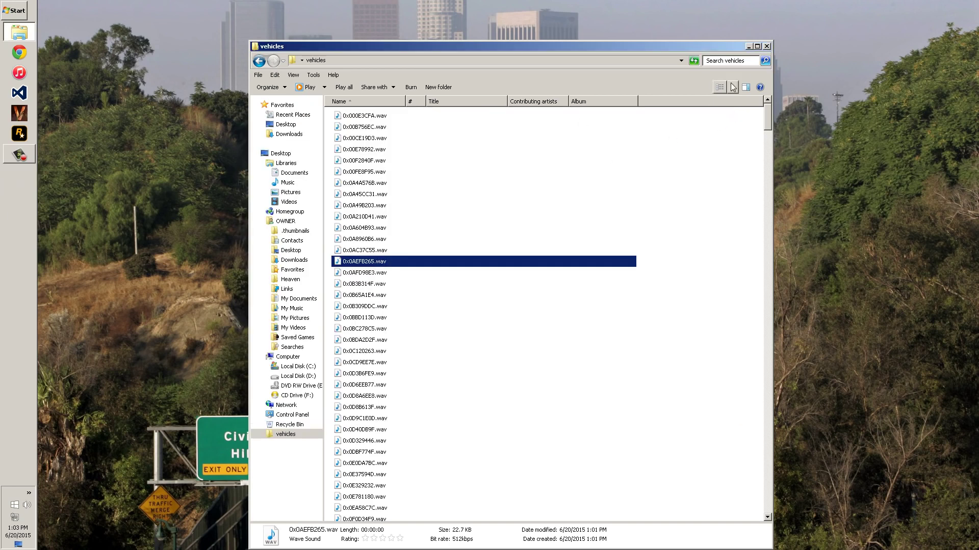